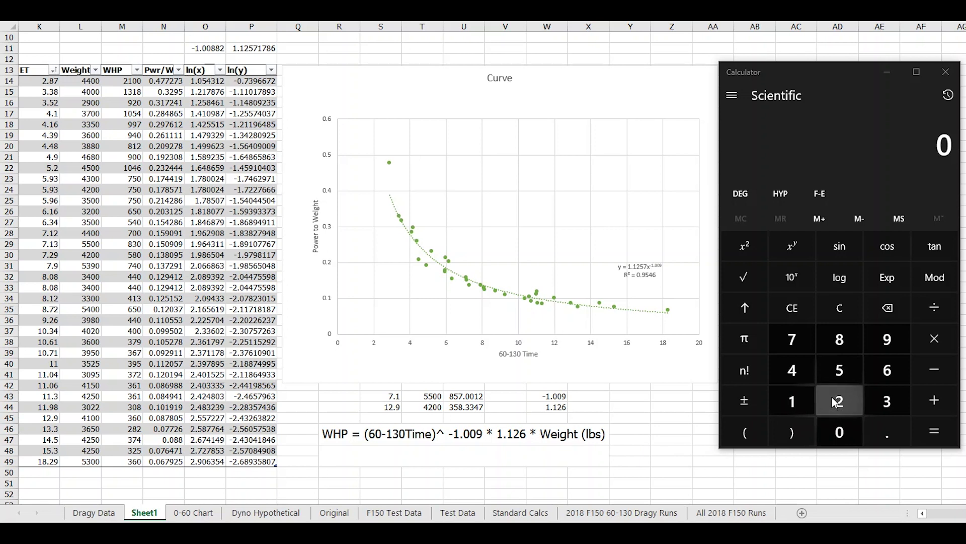
Enter the 60-130 time of 7.13 raised to the power of -1.009 in the calculator
{"action": "left_click", "coordinate": [796, 342]}
{"action": "left_click", "coordinate": [876, 425]}
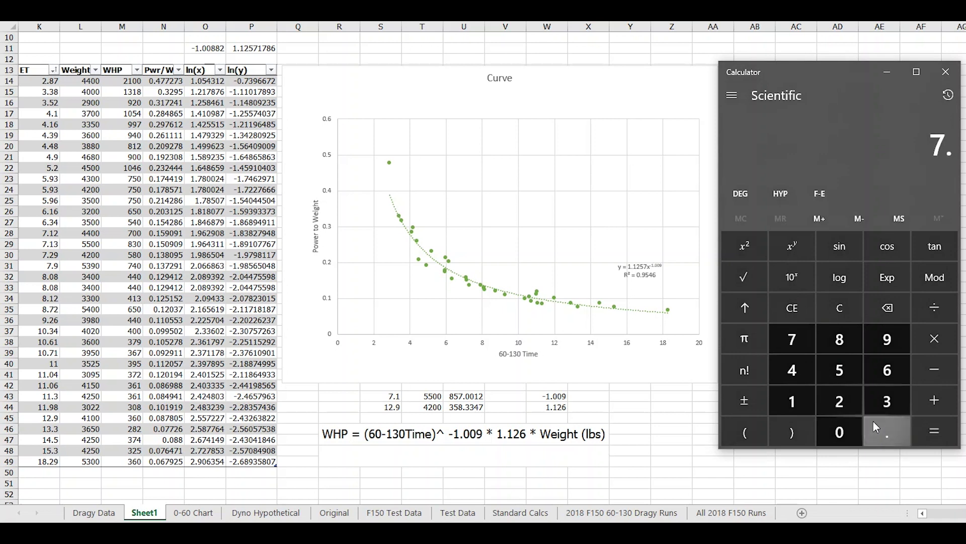
{"action": "left_click", "coordinate": [798, 400]}
{"action": "left_click", "coordinate": [874, 400]}
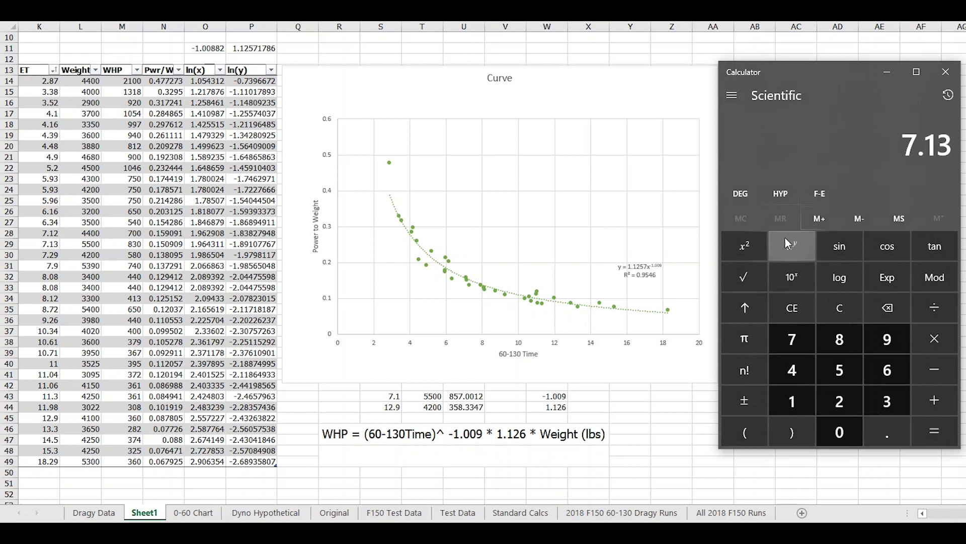
{"action": "left_click", "coordinate": [795, 252]}
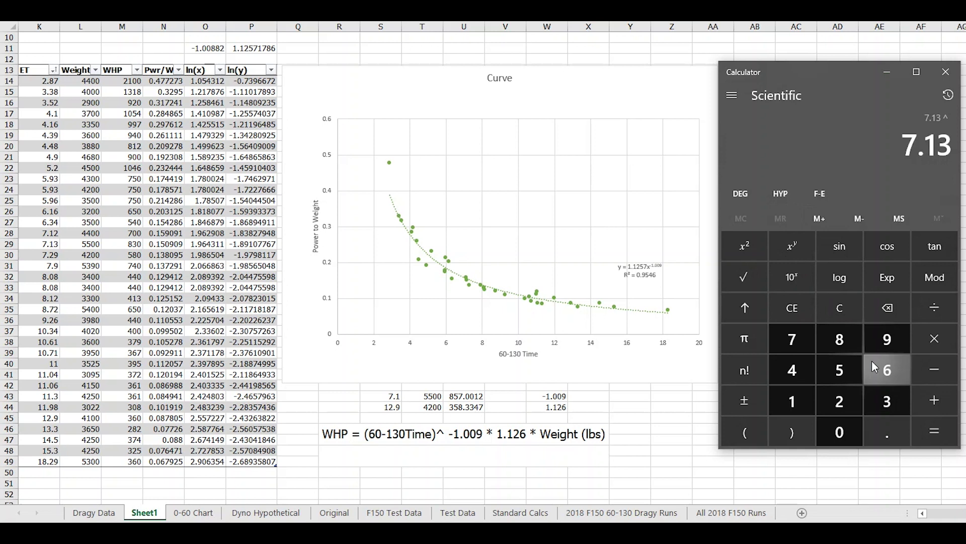
{"action": "left_click", "coordinate": [793, 398]}
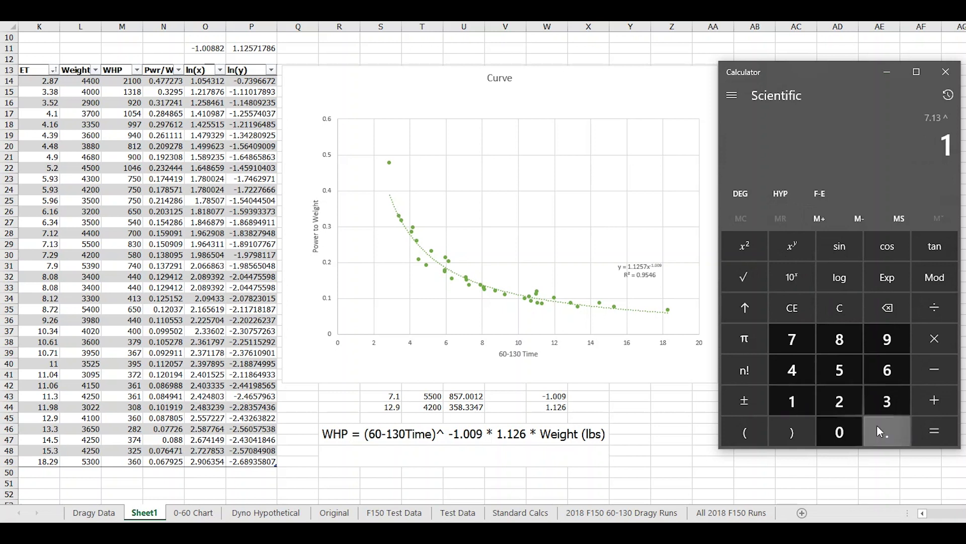
{"action": "left_click", "coordinate": [876, 425]}
{"action": "left_click", "coordinate": [853, 426]}
{"action": "left_click", "coordinate": [852, 426]}
{"action": "left_click", "coordinate": [888, 350]}
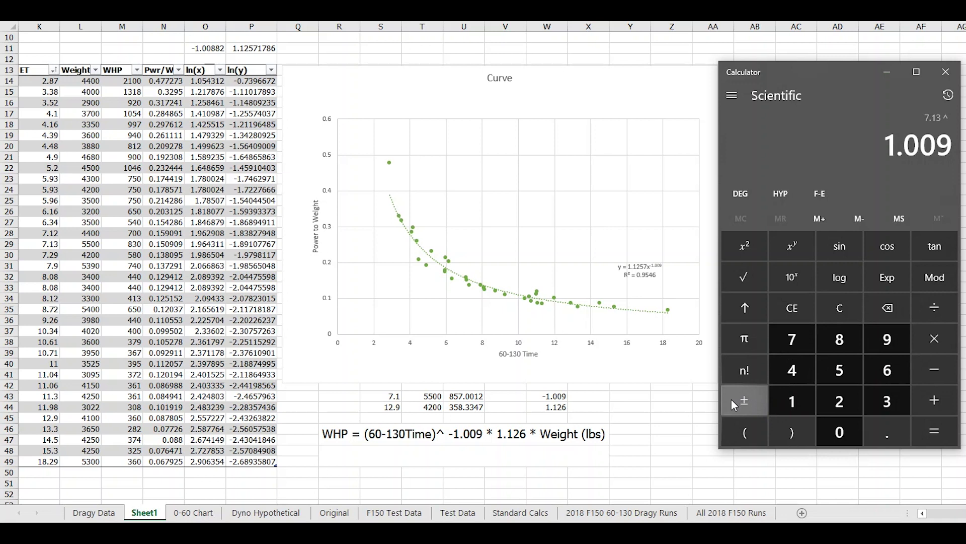
{"action": "left_click", "coordinate": [744, 403]}
Multiply the 7.13 power term by the coefficient 1.126
{"action": "left_click", "coordinate": [936, 343]}
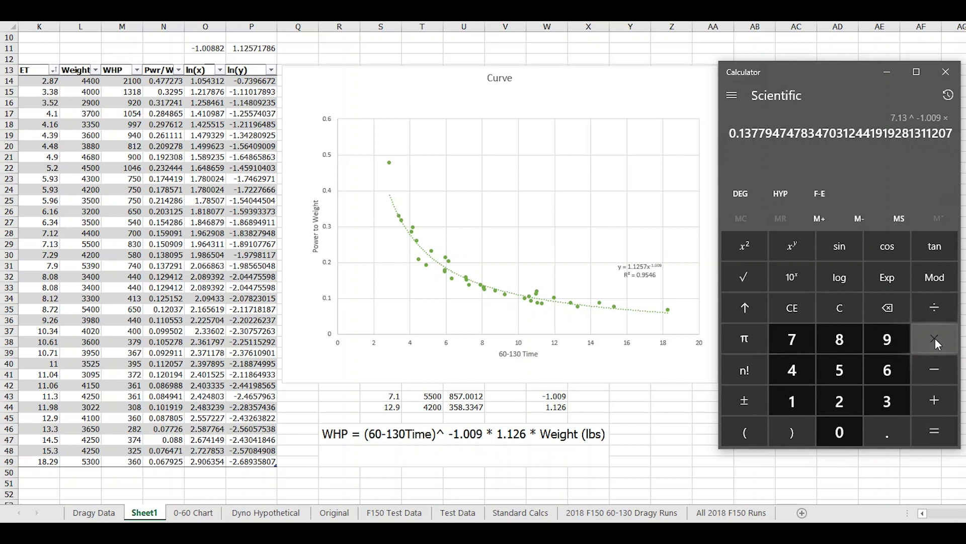
{"action": "left_click", "coordinate": [794, 401]}
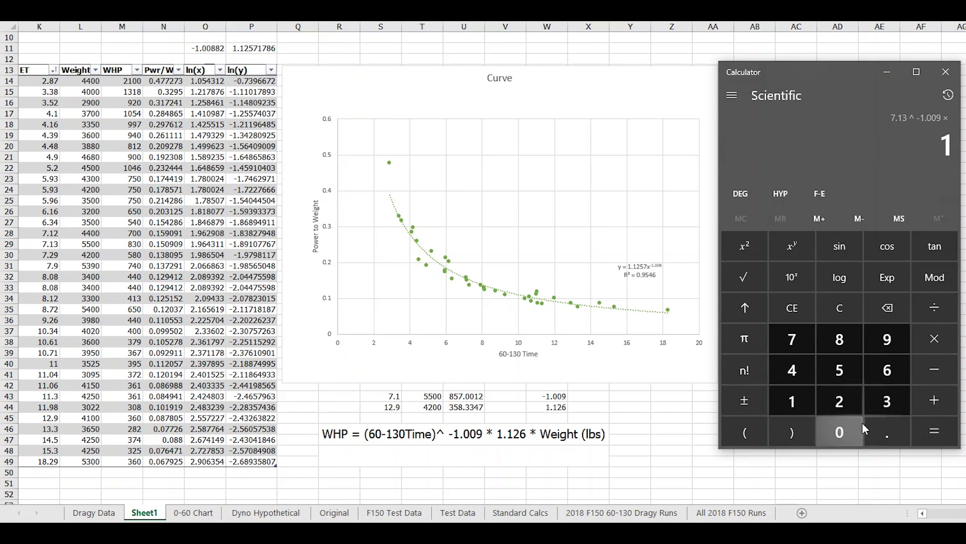
{"action": "left_click", "coordinate": [867, 425]}
{"action": "left_click", "coordinate": [800, 405]}
{"action": "left_click", "coordinate": [836, 402]}
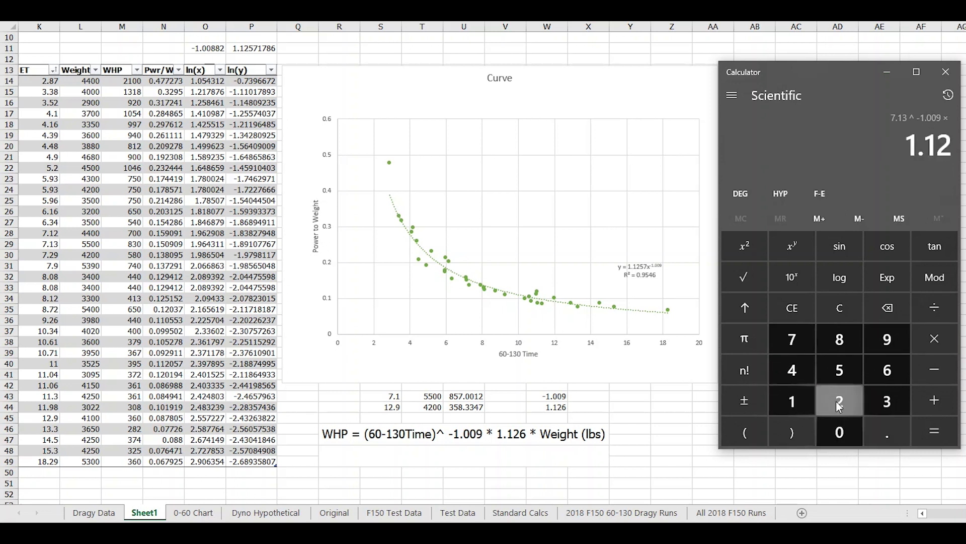
{"action": "left_click", "coordinate": [877, 370]}
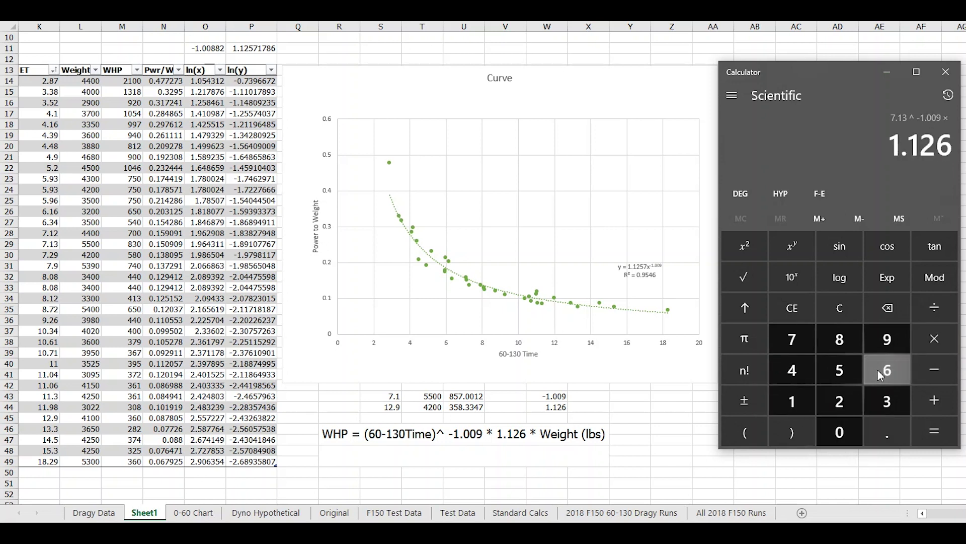
Multiply by the vehicle weight of 5500 lbs and evaluate the wheel horsepower for the 7.13 run
{"action": "left_click", "coordinate": [930, 337]}
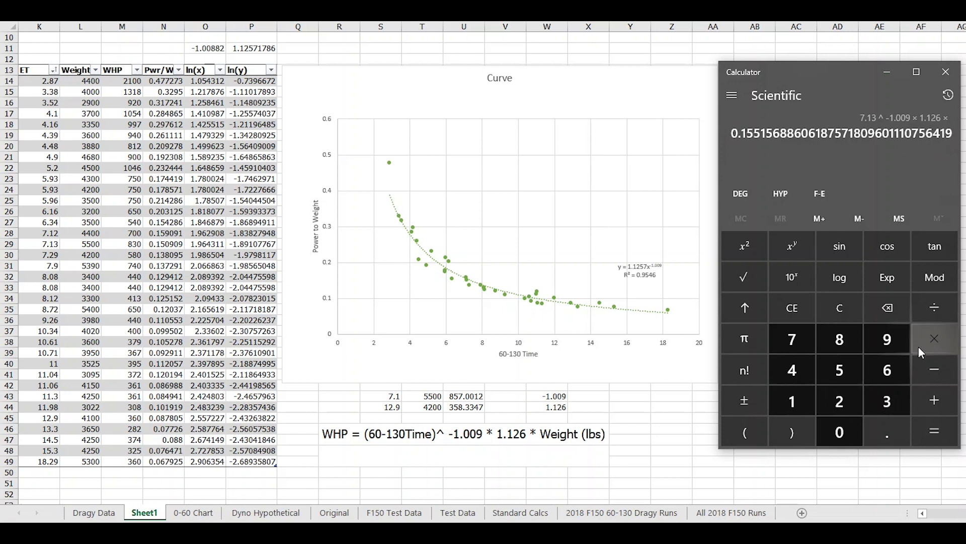
{"action": "left_click", "coordinate": [835, 369]}
{"action": "left_click", "coordinate": [836, 370]}
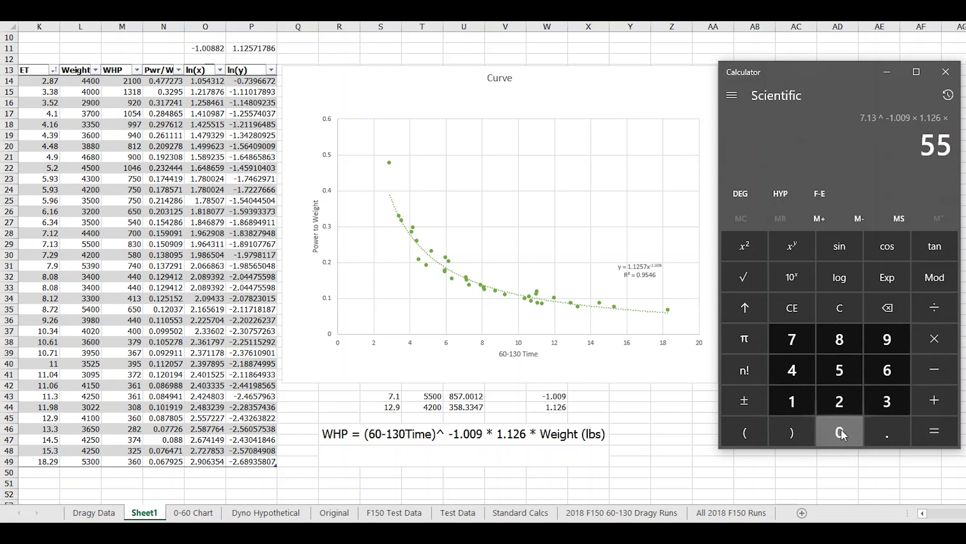
{"action": "left_click", "coordinate": [841, 428]}
{"action": "left_click", "coordinate": [842, 428]}
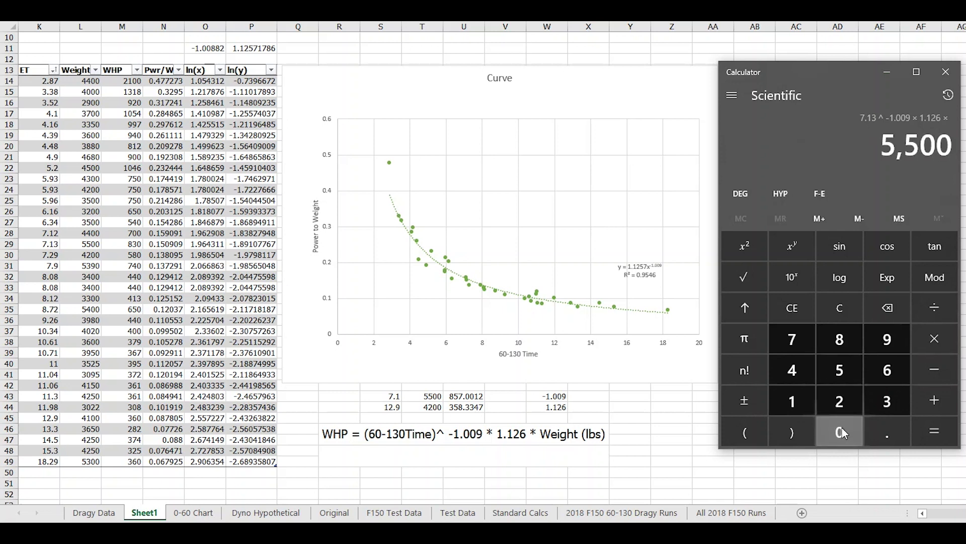
{"action": "left_click", "coordinate": [931, 428]}
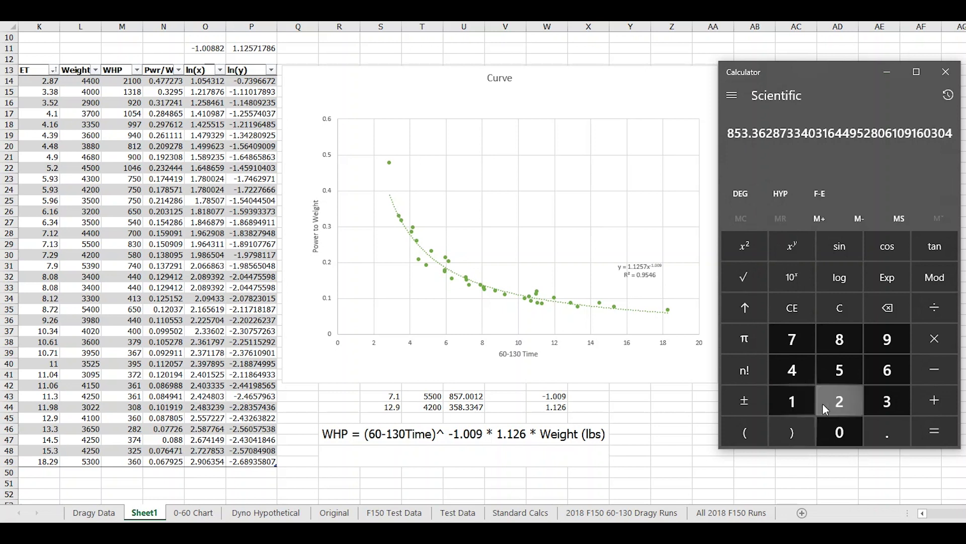
Start a second calculation with the 60-130 time of 12.9 raised to the power of -1.009
{"action": "left_click", "coordinate": [803, 406]}
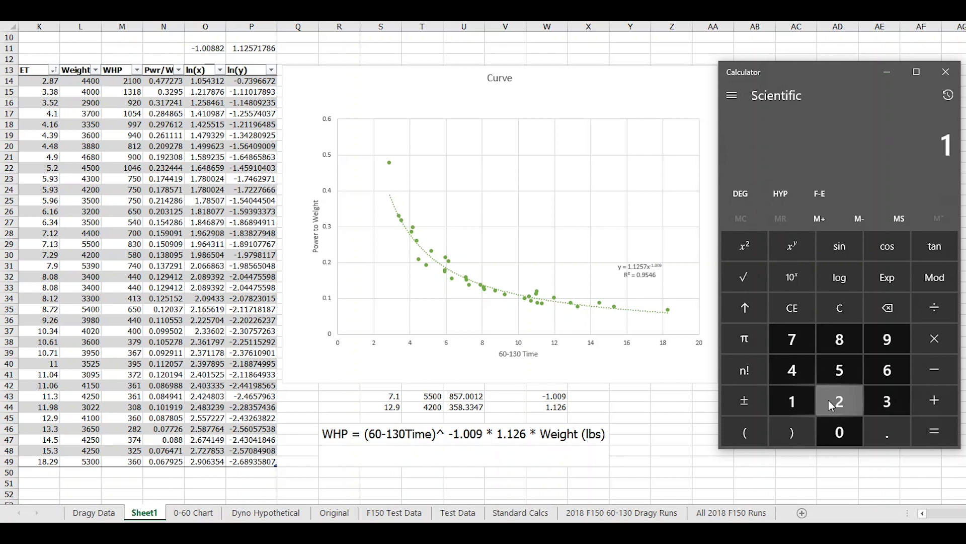
{"action": "left_click", "coordinate": [829, 399]}
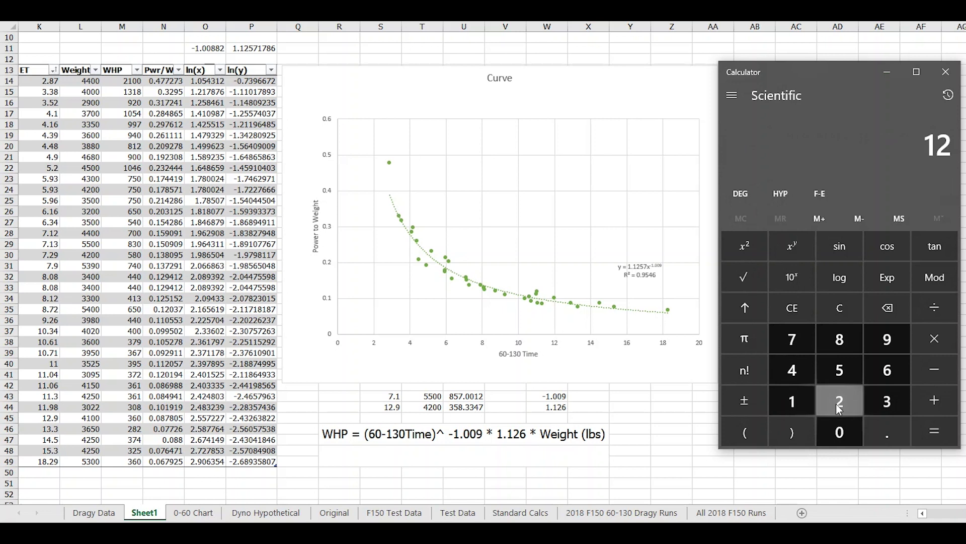
{"action": "left_click", "coordinate": [876, 338]}
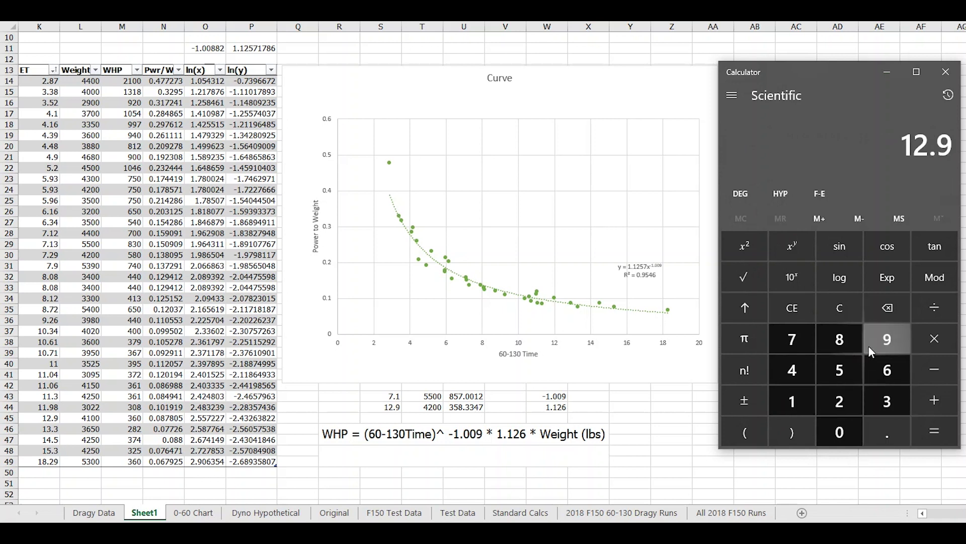
{"action": "left_click", "coordinate": [792, 247]}
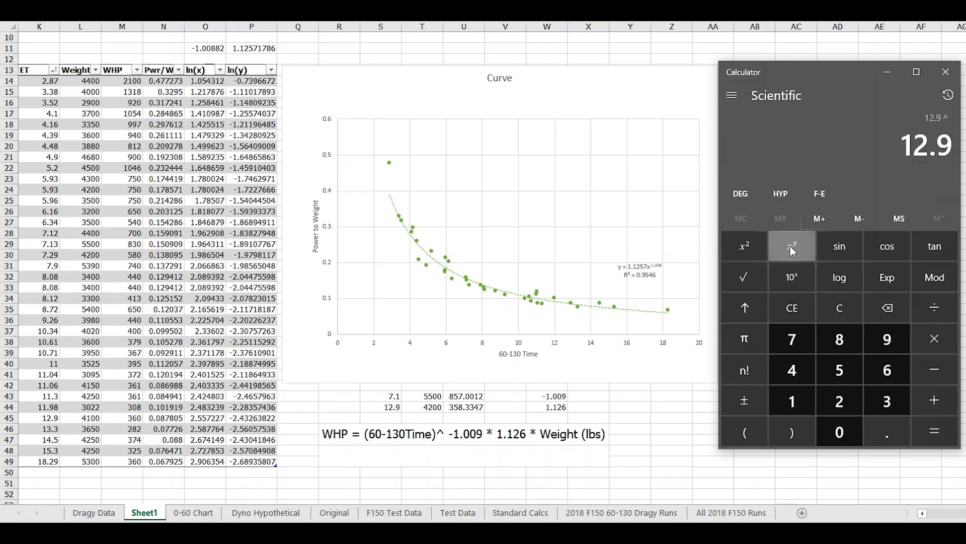
{"action": "left_click", "coordinate": [811, 409]}
{"action": "left_click", "coordinate": [887, 432]}
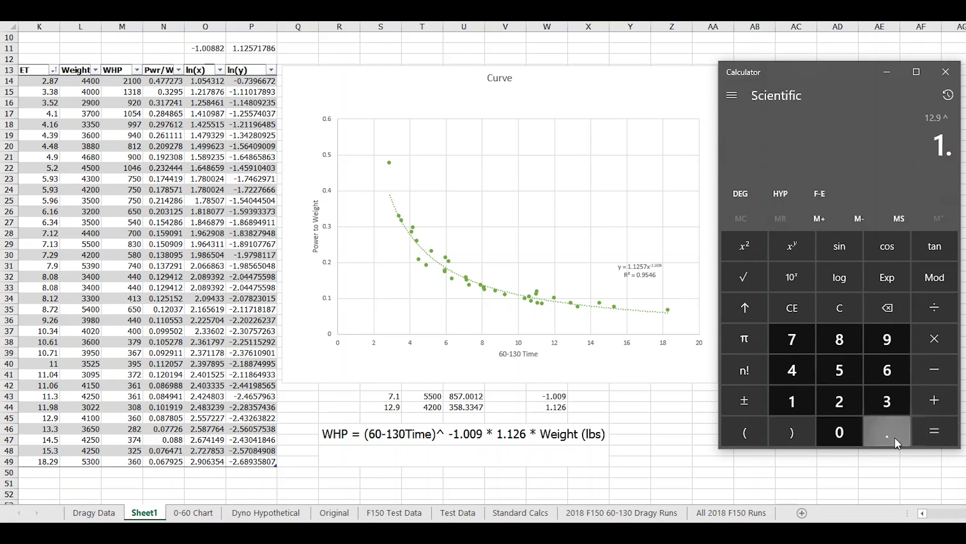
{"action": "left_click", "coordinate": [850, 433]}
{"action": "left_click", "coordinate": [850, 433]}
{"action": "left_click", "coordinate": [885, 342]}
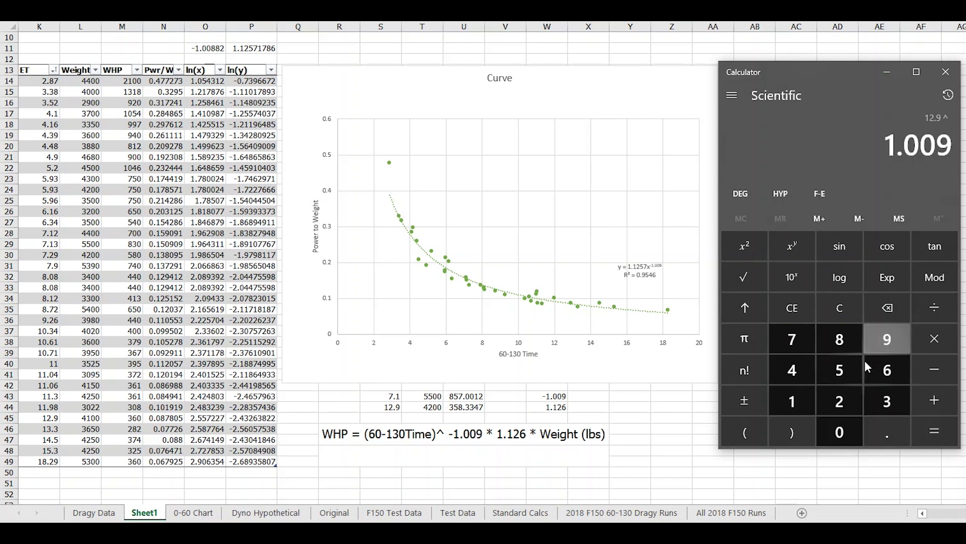
{"action": "left_click", "coordinate": [751, 400]}
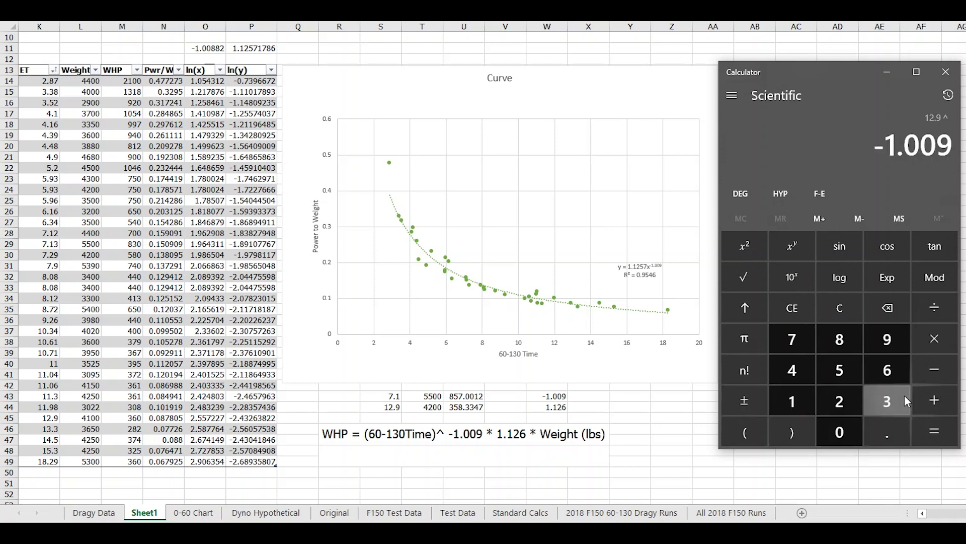
Multiply the 12.9 power term by the coefficient 1.126
{"action": "left_click", "coordinate": [929, 340]}
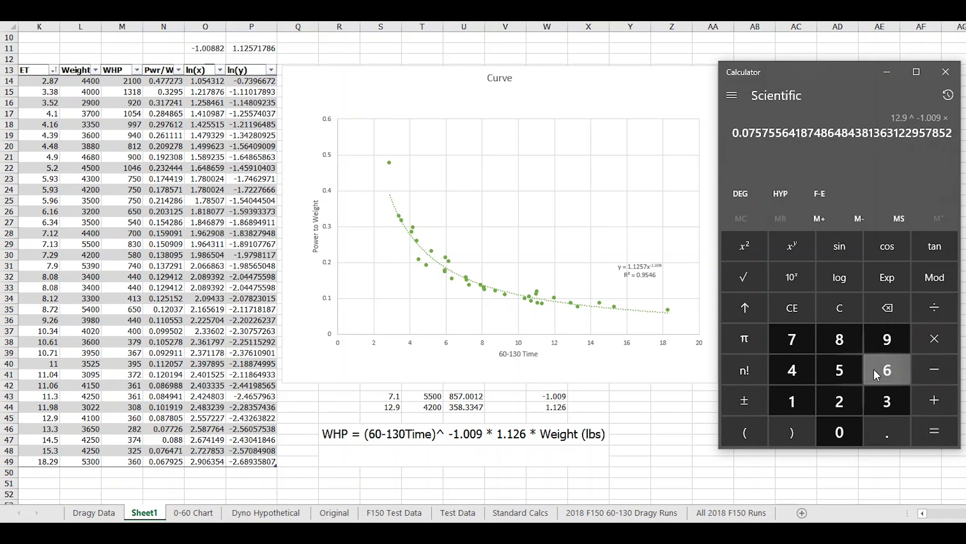
{"action": "left_click", "coordinate": [794, 392]}
{"action": "left_click", "coordinate": [881, 430]}
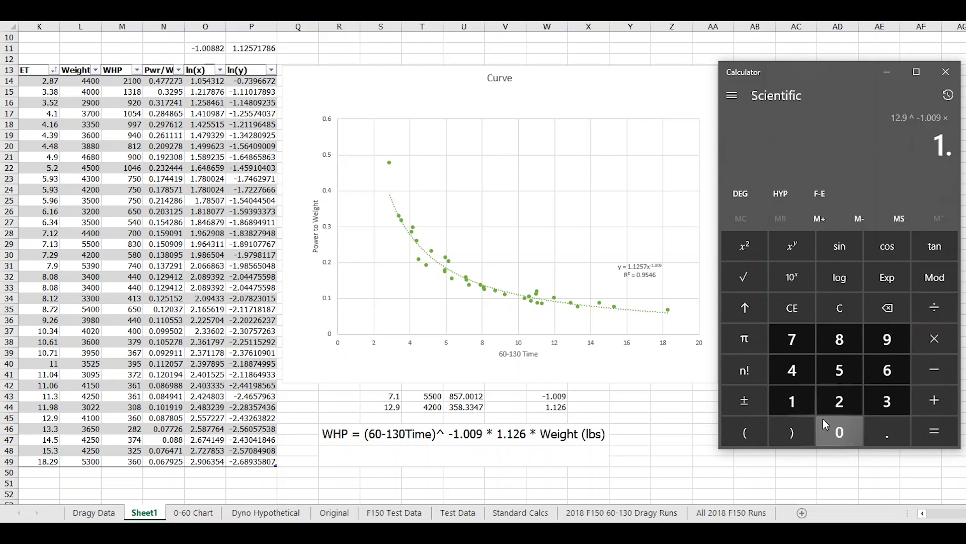
{"action": "left_click", "coordinate": [792, 401]}
{"action": "left_click", "coordinate": [840, 401]}
{"action": "left_click", "coordinate": [891, 370]}
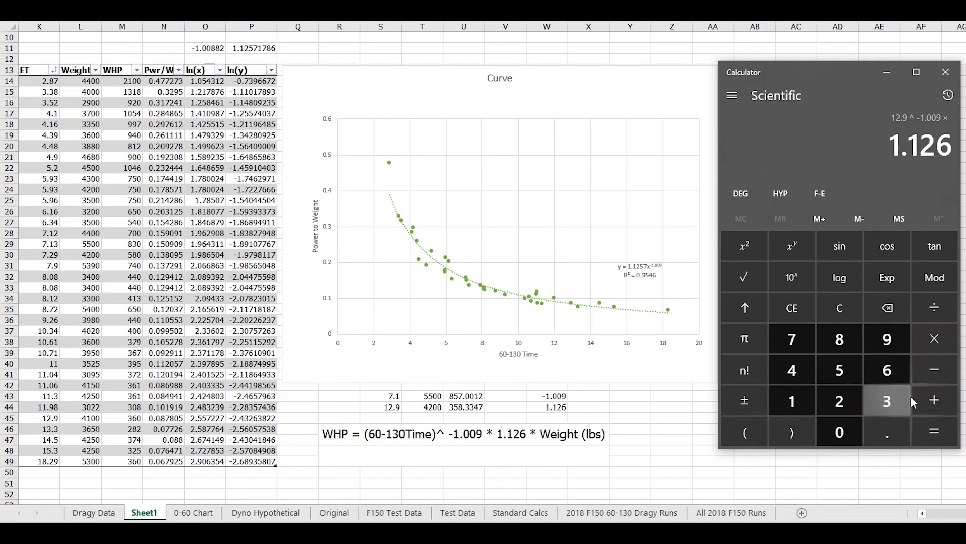
Multiply by the vehicle weight of 4200 lbs and evaluate the wheel horsepower for the 12.9 run
{"action": "left_click", "coordinate": [933, 343]}
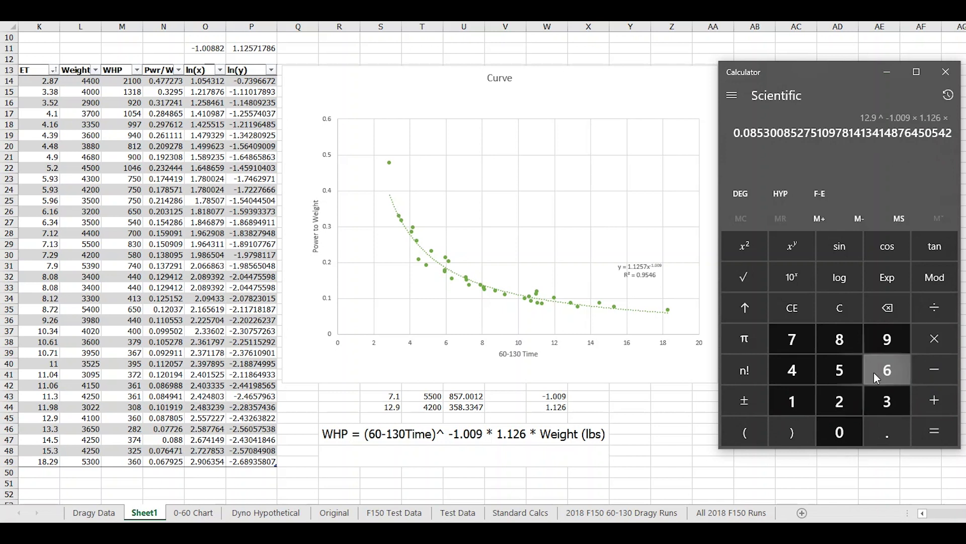
{"action": "left_click", "coordinate": [802, 375]}
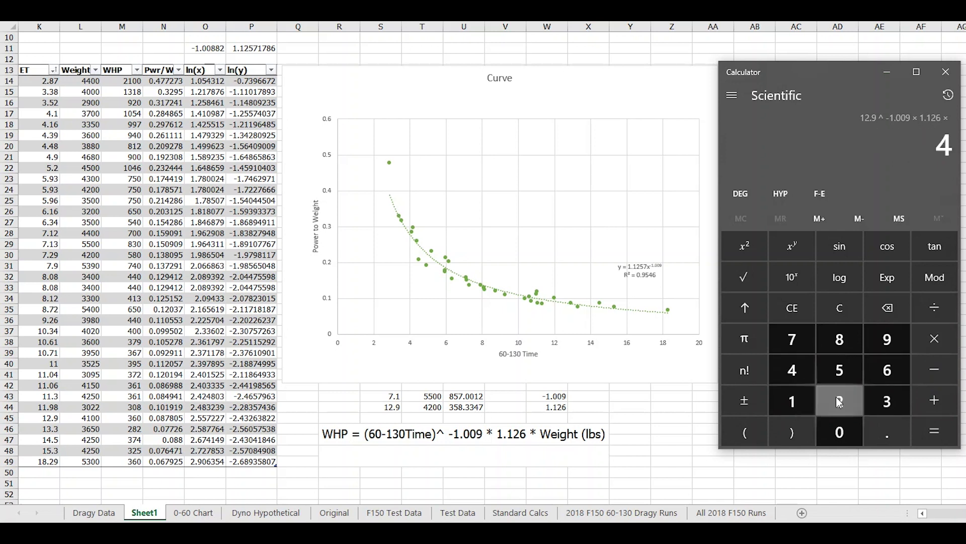
{"action": "left_click", "coordinate": [837, 398]}
{"action": "left_click", "coordinate": [839, 428]}
{"action": "left_click", "coordinate": [838, 428]}
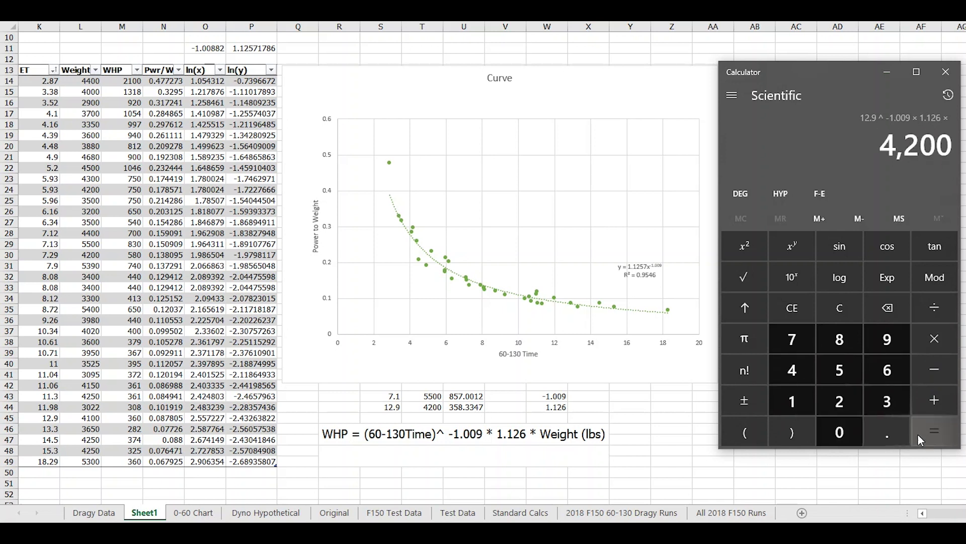
{"action": "left_click", "coordinate": [935, 436]}
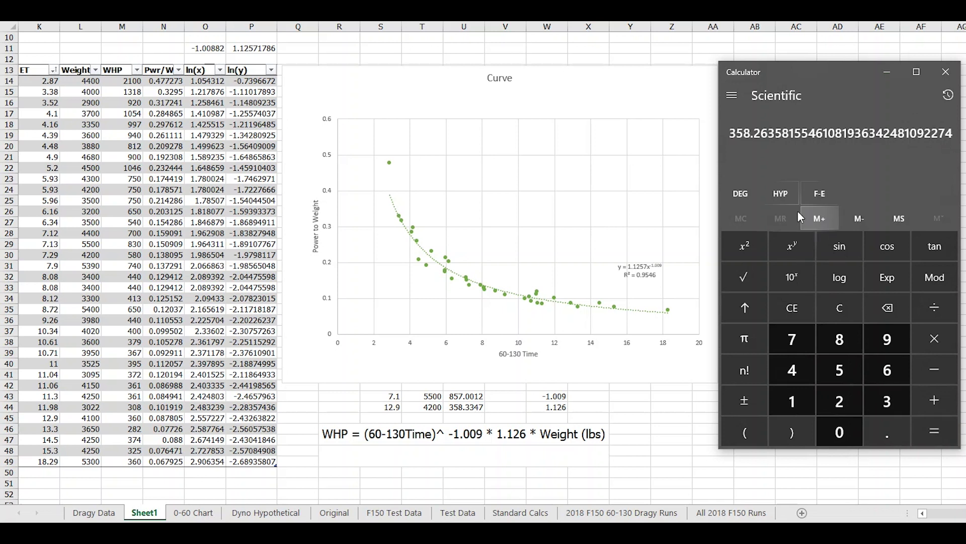